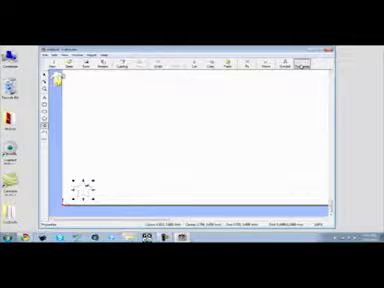
Rotate the triangle via its Properties, move it next to the lower-left origin, and deselect it.
click(301, 64)
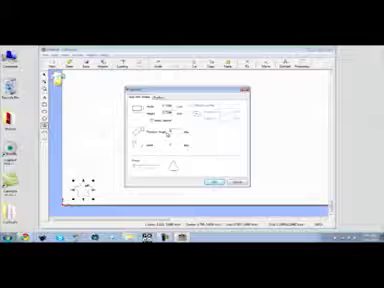
click(213, 182)
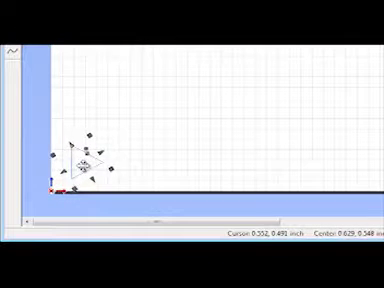
mouse_move(85, 163)
mouse_down()
mouse_move(80, 161)
mouse_move(70, 171)
mouse_up()
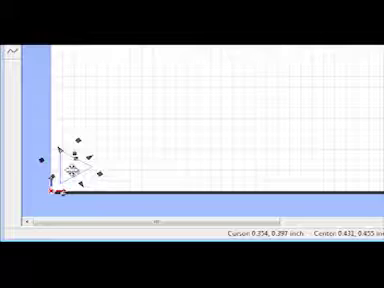
click(181, 148)
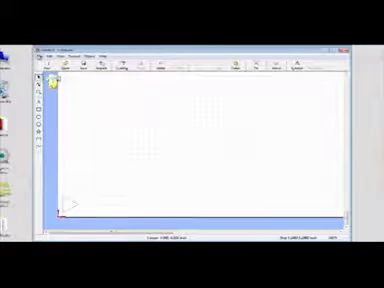
Start a Cutting job for the triangle and review the Options tab of the cutter's Properties.
click(41, 56)
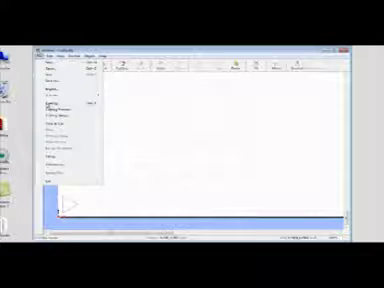
click(55, 104)
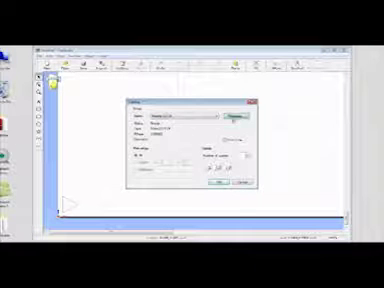
click(235, 117)
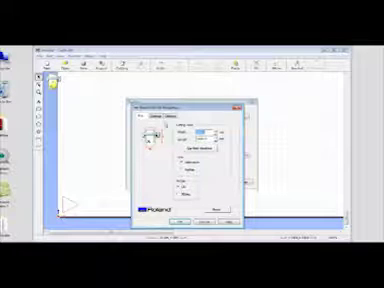
click(171, 116)
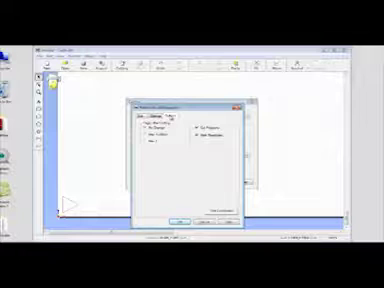
click(179, 221)
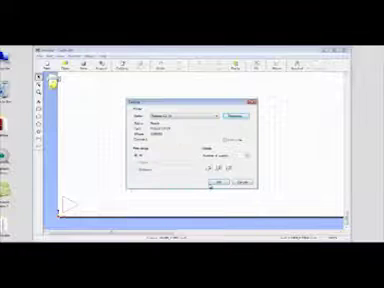